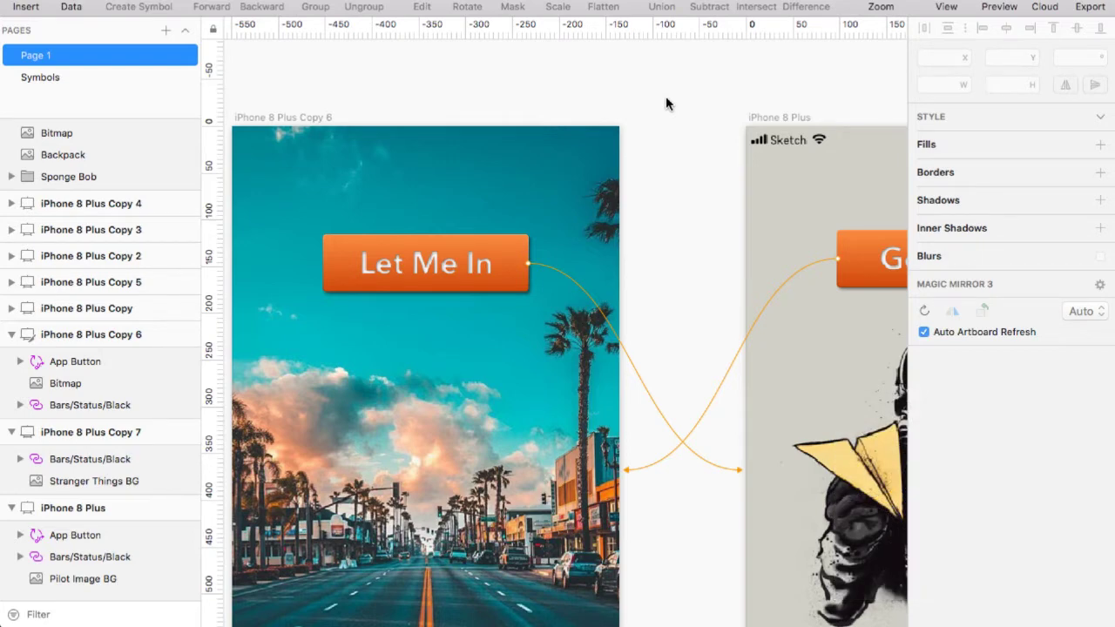
Make the iPhone 8 Plus artboard with the pilot image exportable at 1x size in JPG format
left_click(316, 116)
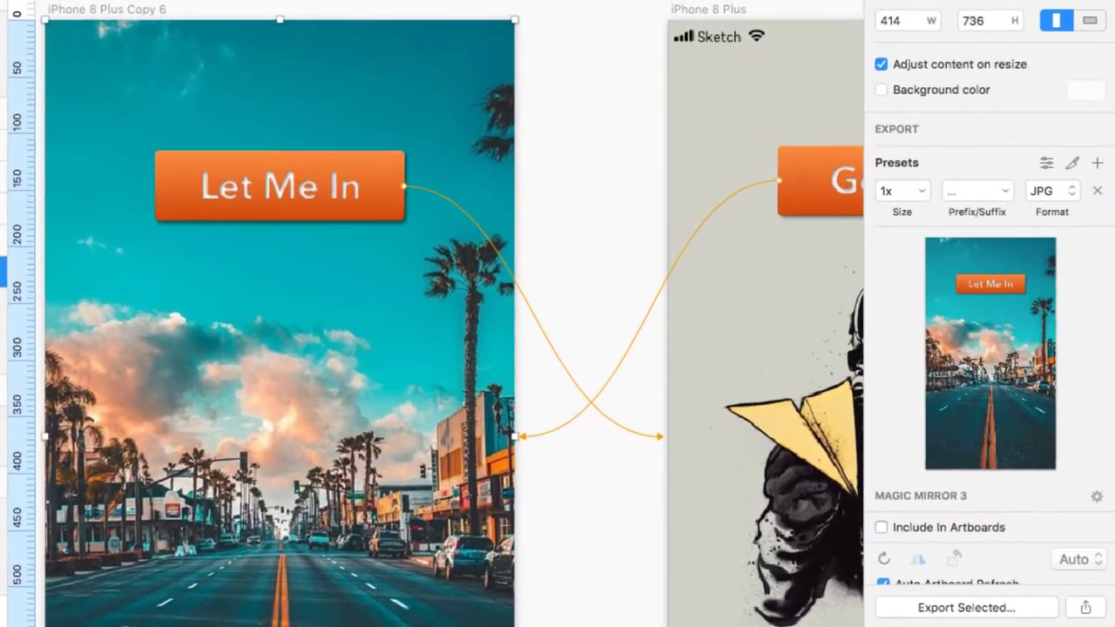
scroll(990, 474, "down", 2)
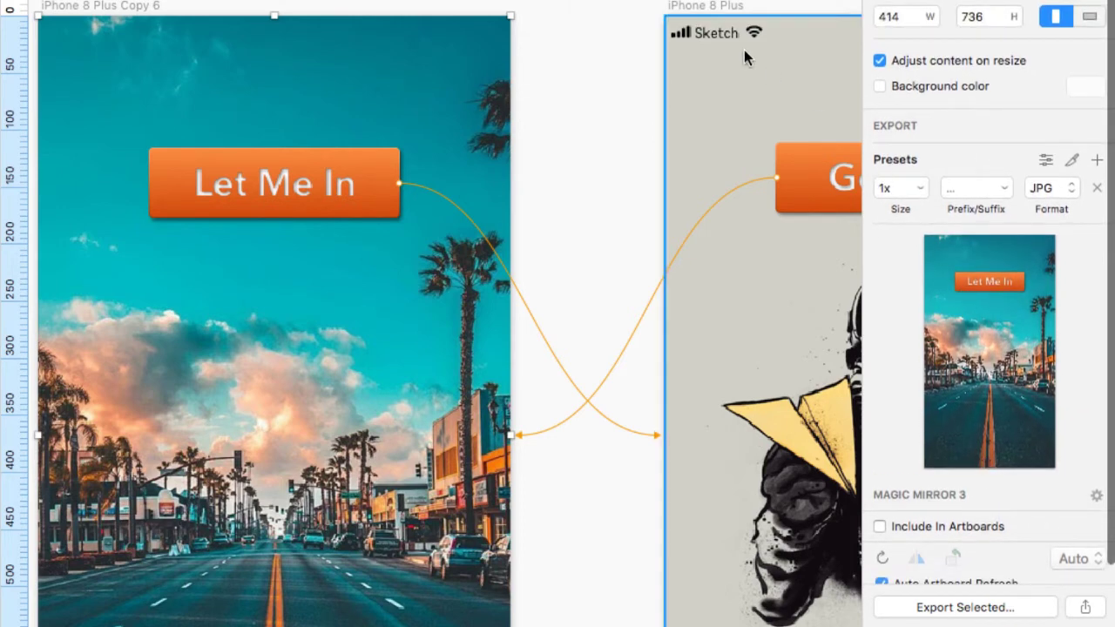
left_click(708, 9)
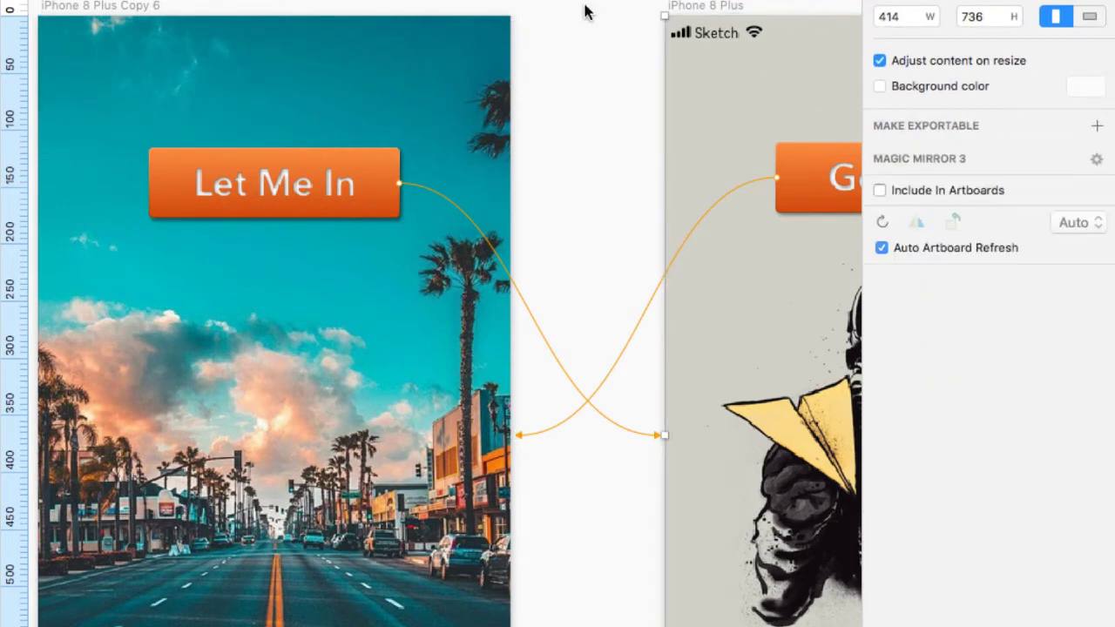
scroll(645, 92, "right", 5)
scroll(644, 87, "right", 2)
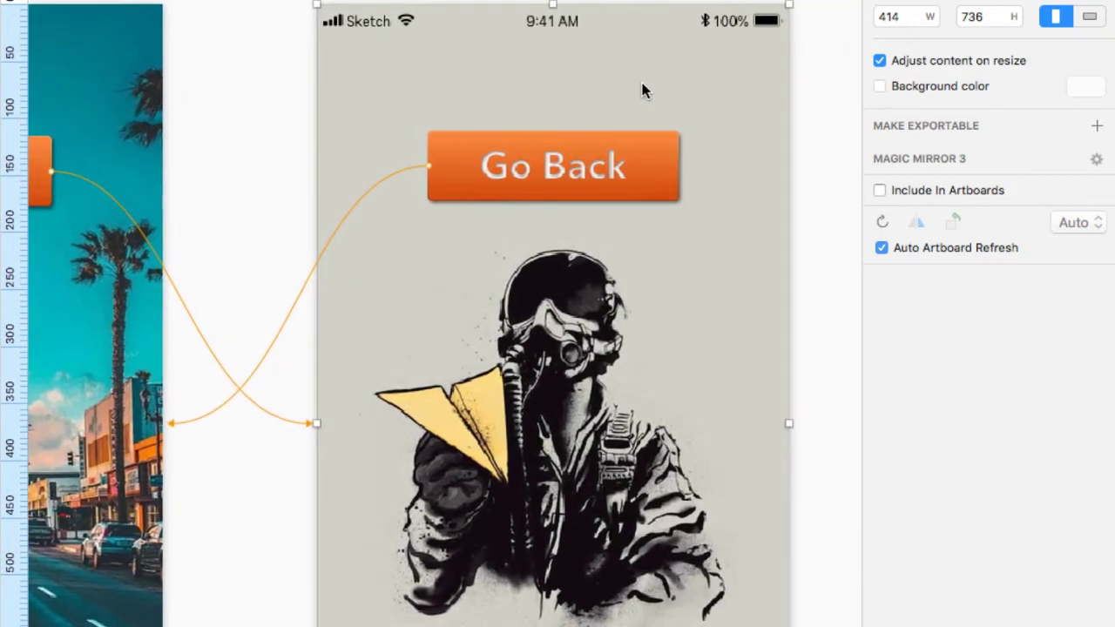
left_click(933, 127)
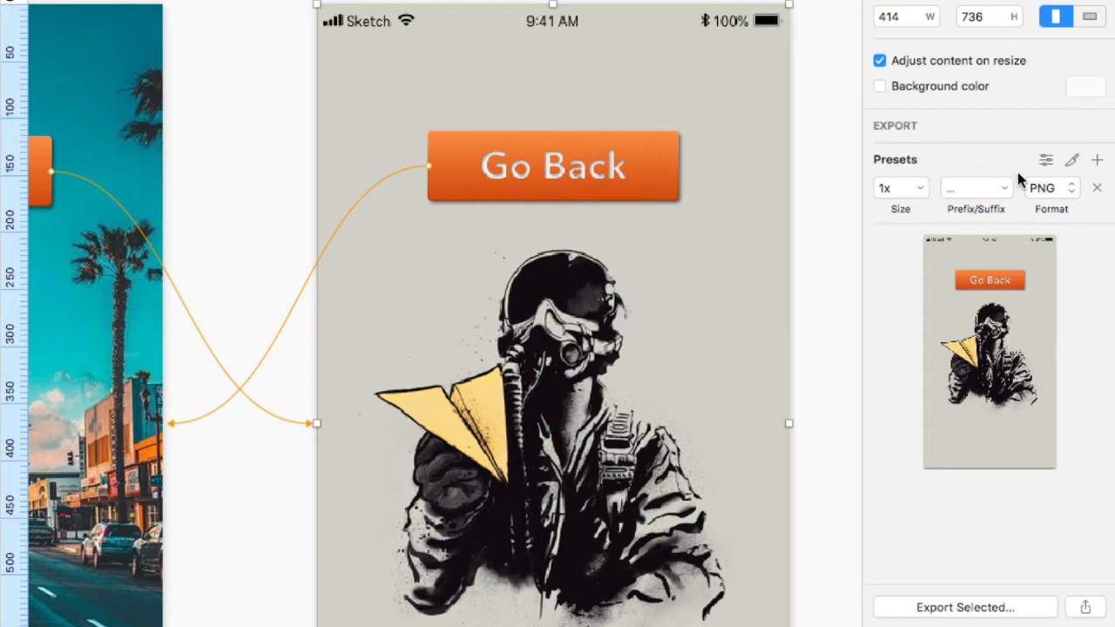
left_click(1043, 189)
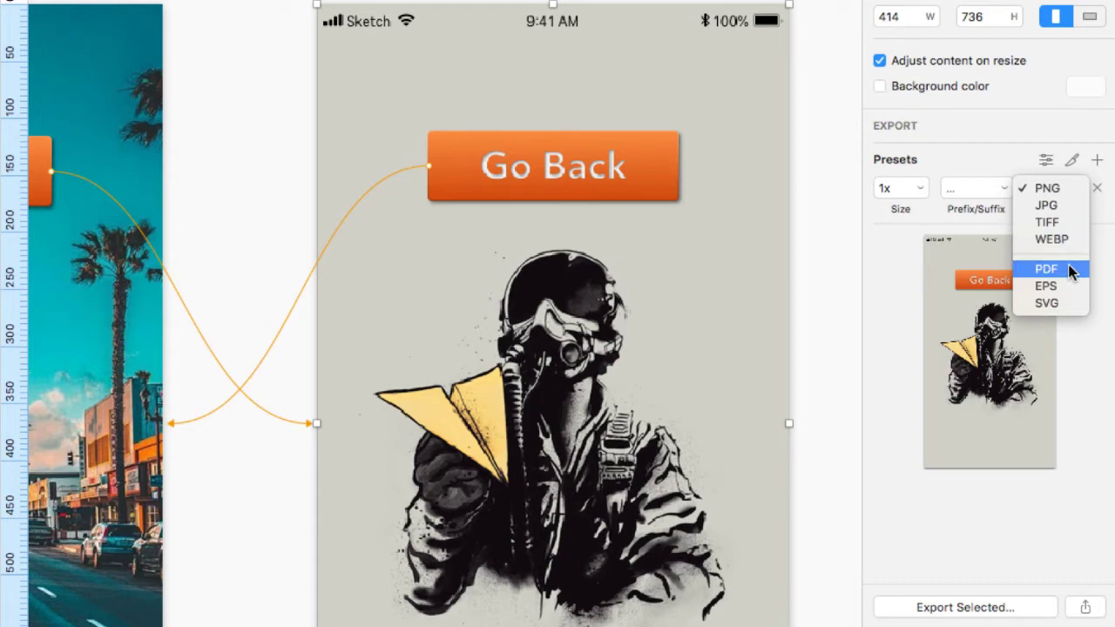
left_click(1056, 205)
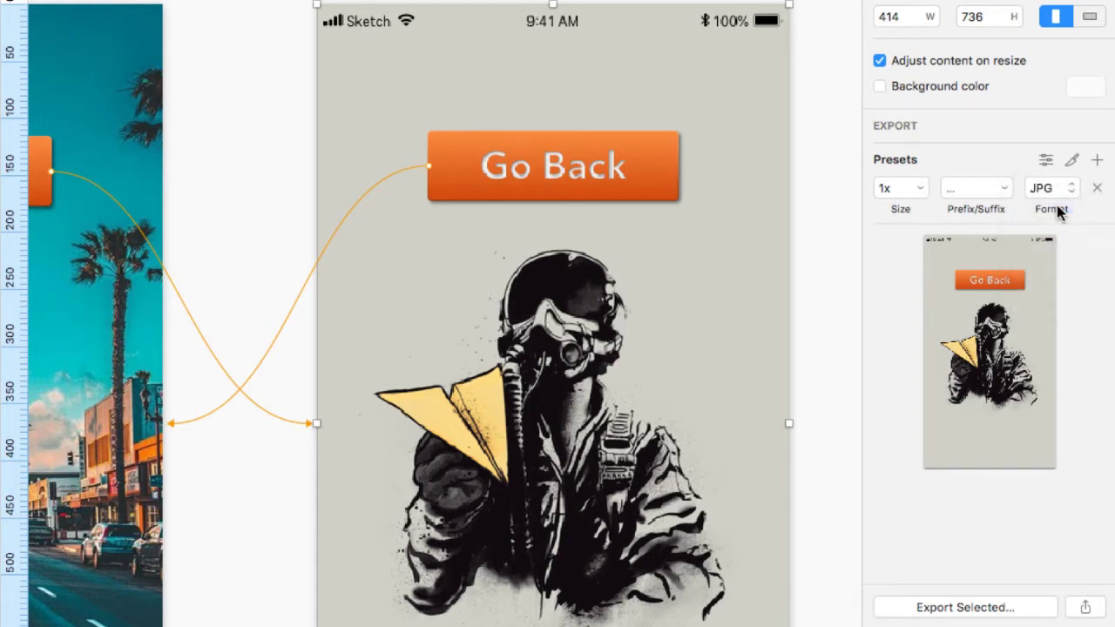
left_click(922, 186)
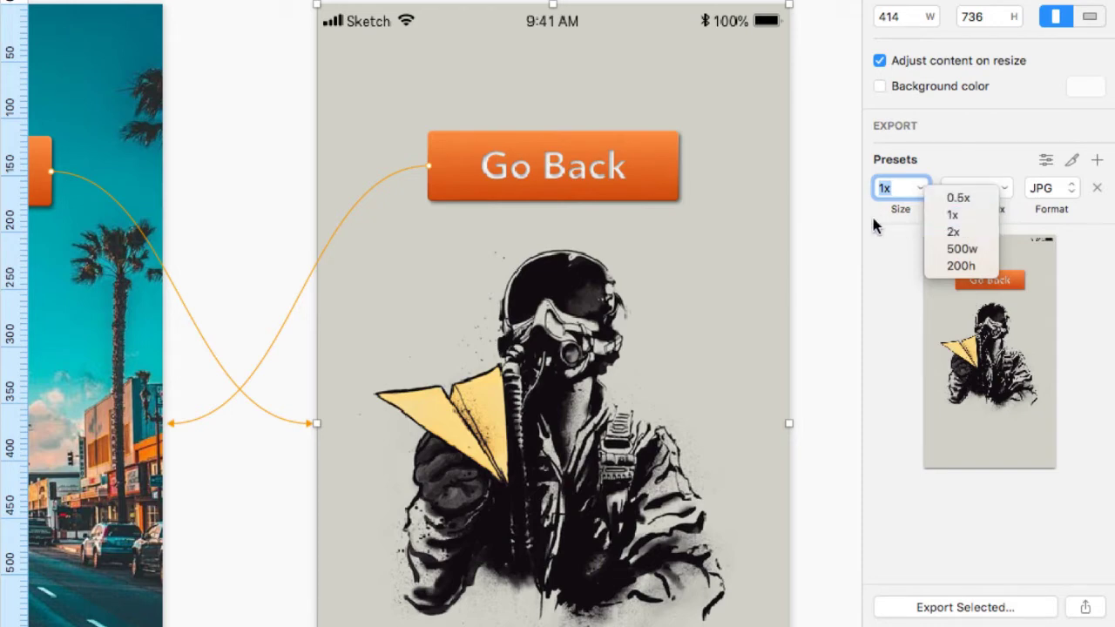
left_click(1086, 275)
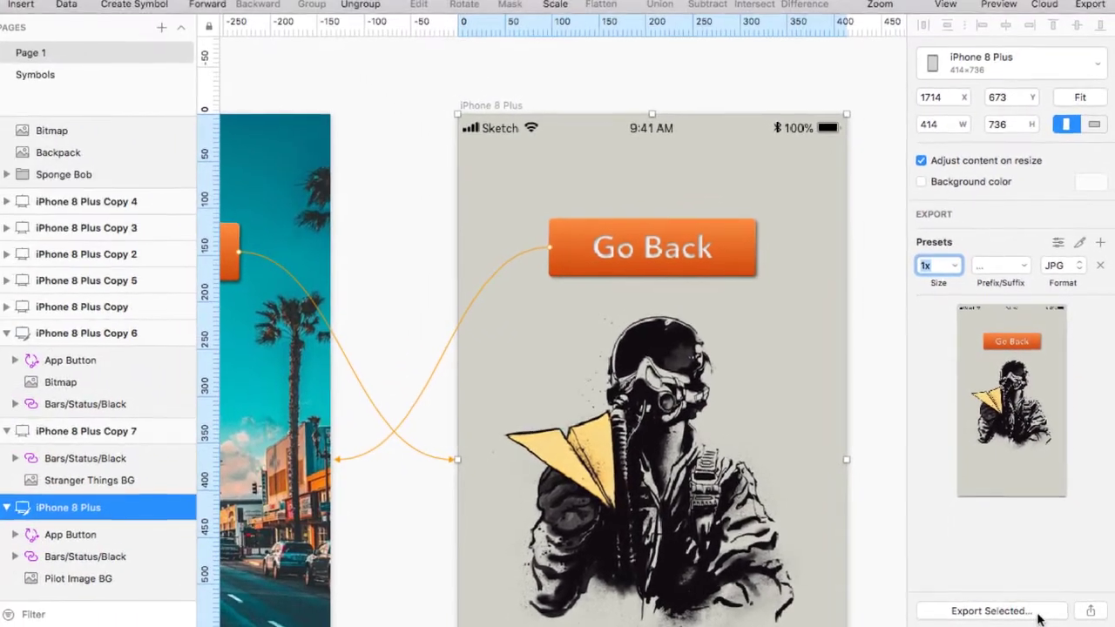
Export the artboard to the Desktop as "Pilot App Screen.jpg"
left_click(998, 609)
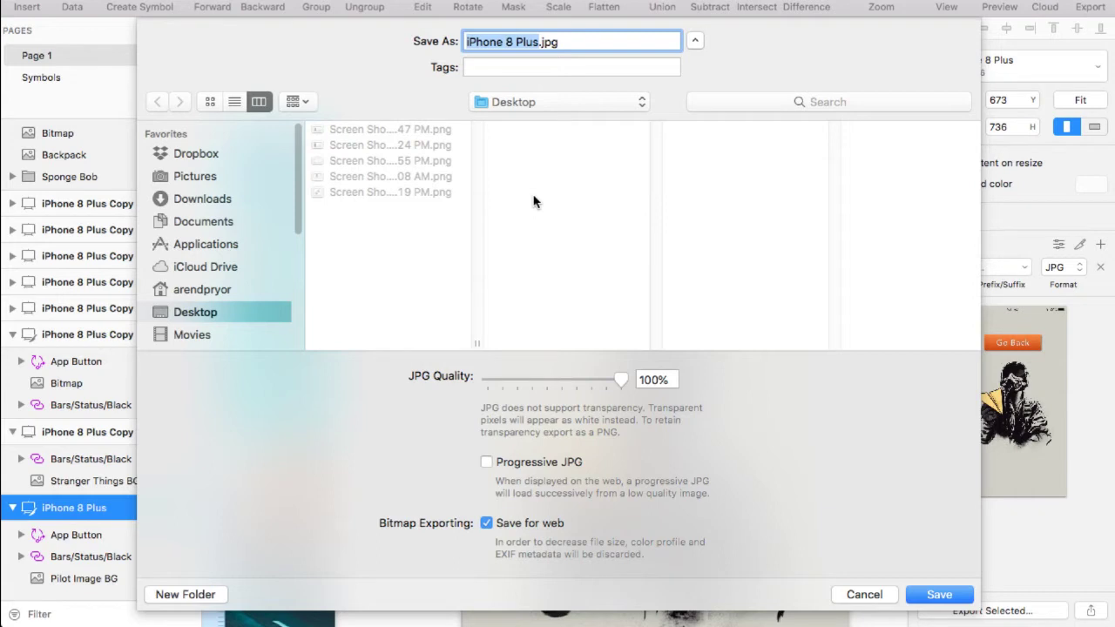
key("BackSpace")
type("Pilot ")
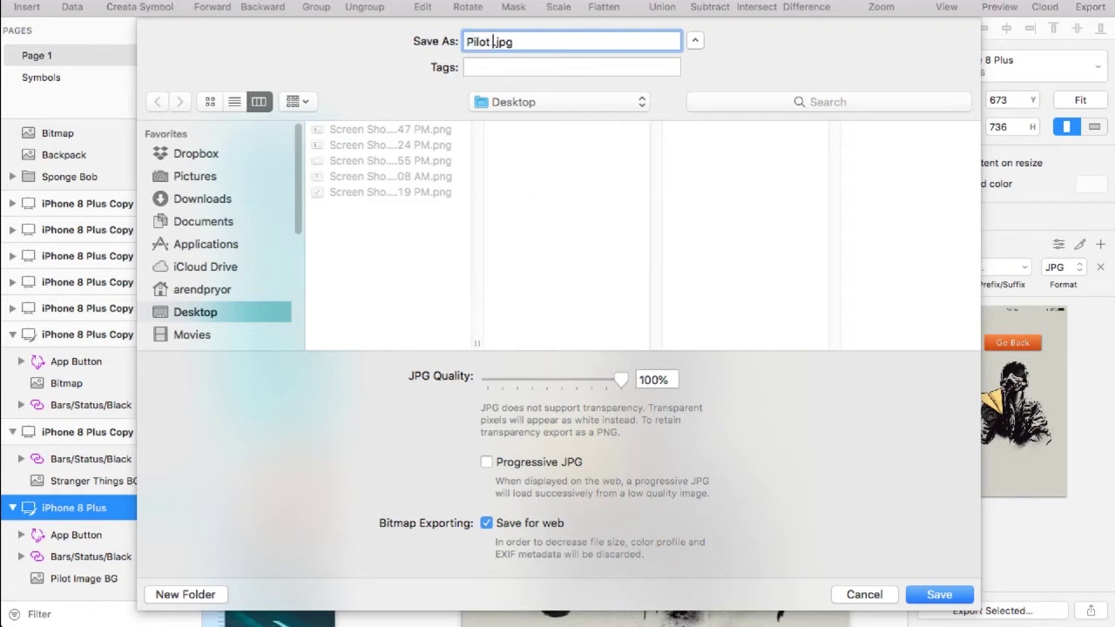
type("App S")
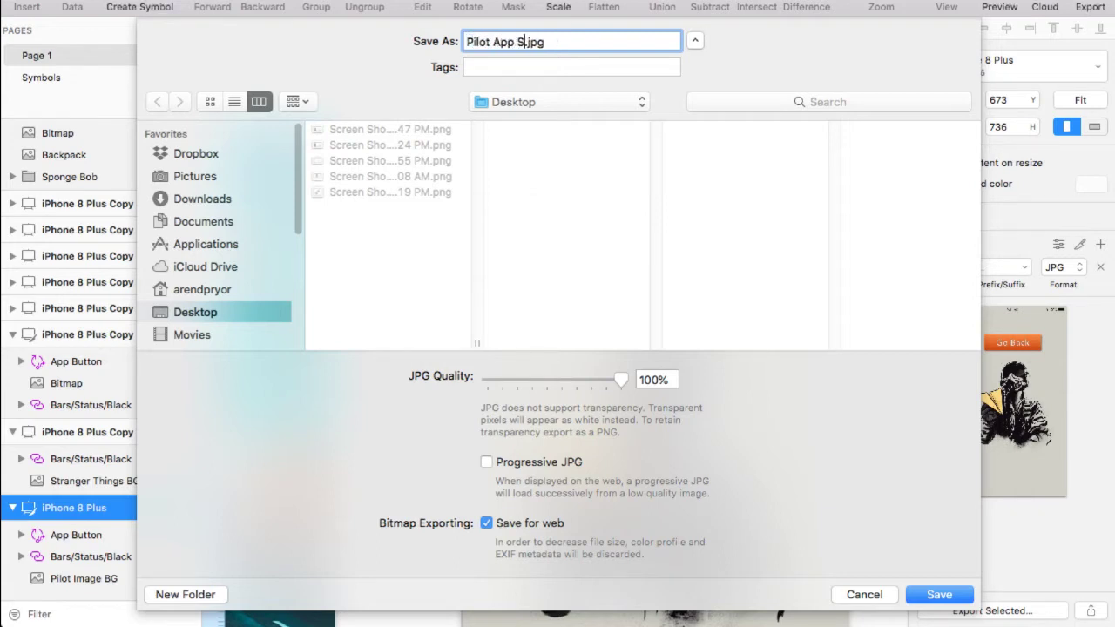
type("creen")
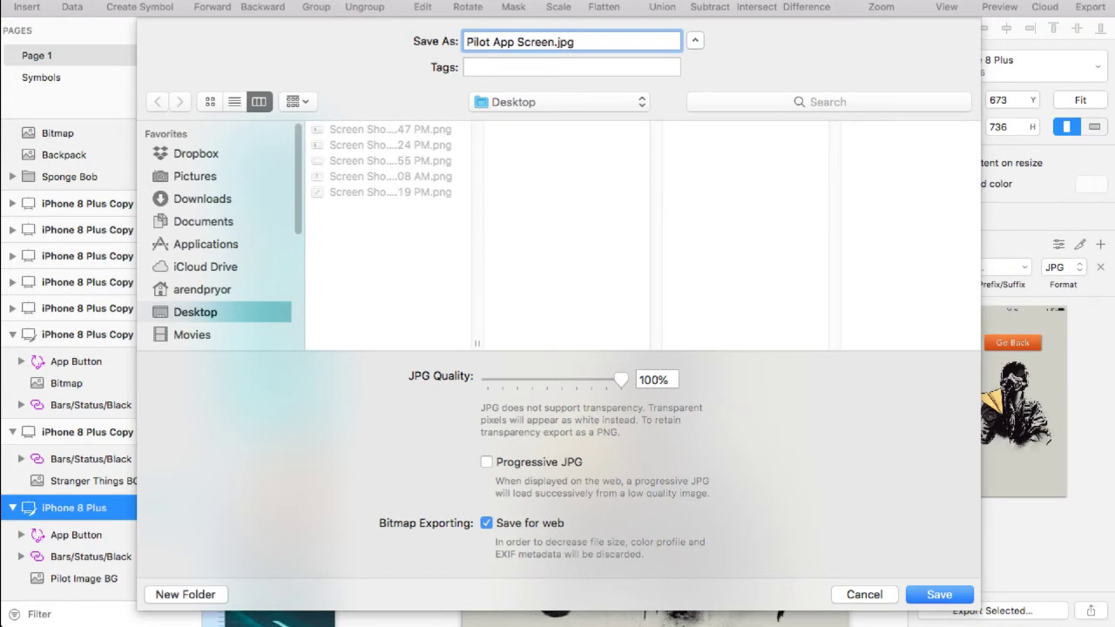
key("Return")
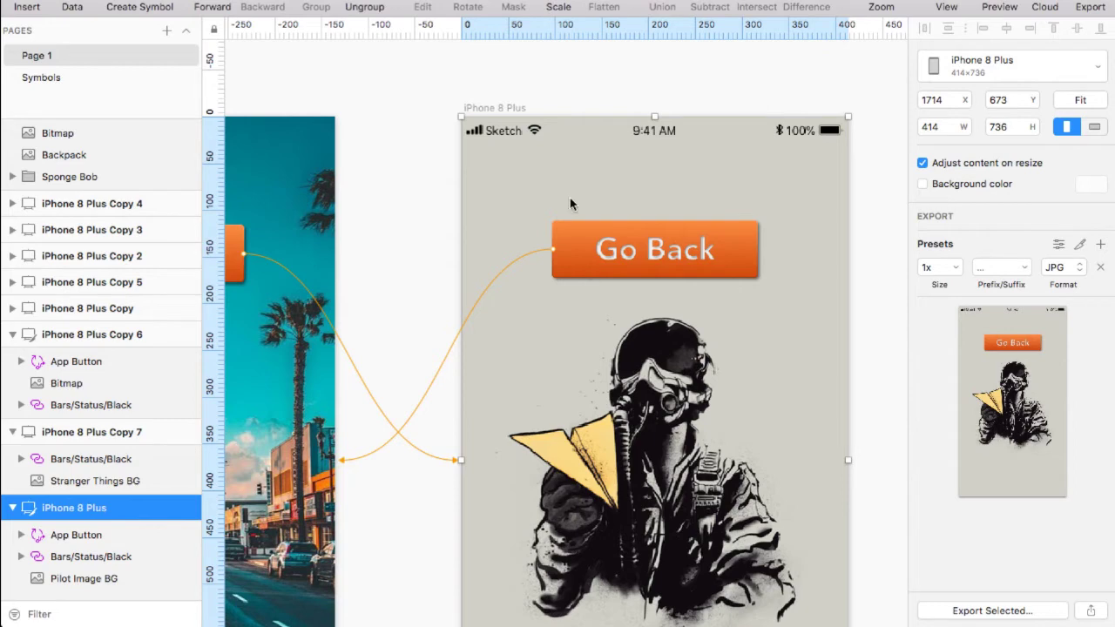
Make the Go Back button on the iPhone 8 Plus artboard exportable on its own
left_click(597, 94)
left_click(612, 235)
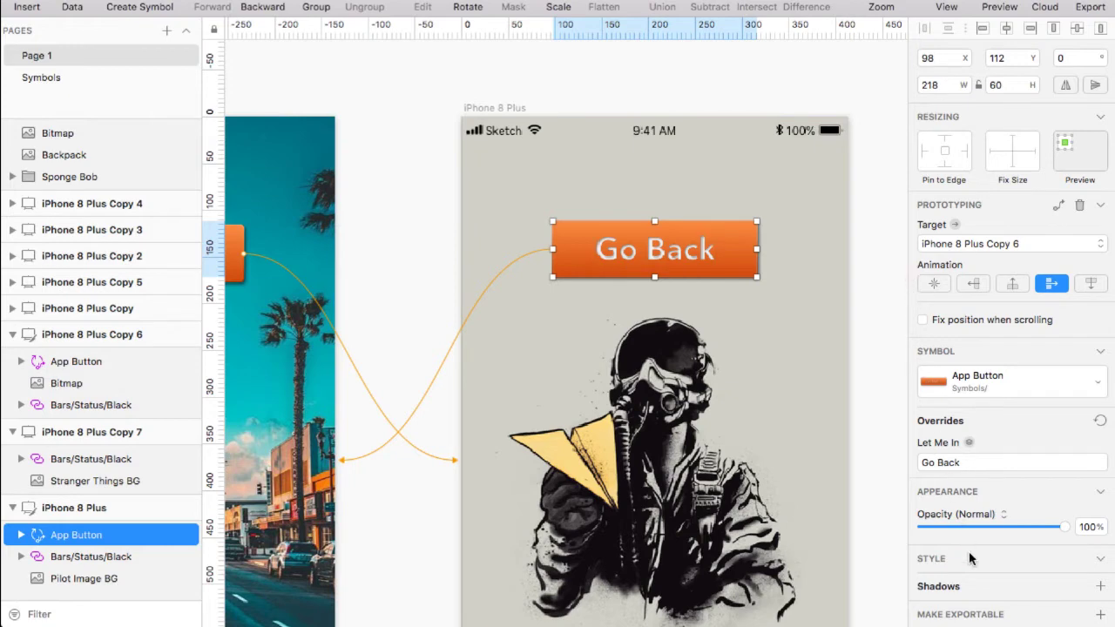
scroll(972, 560, "down", 3)
left_click(969, 514)
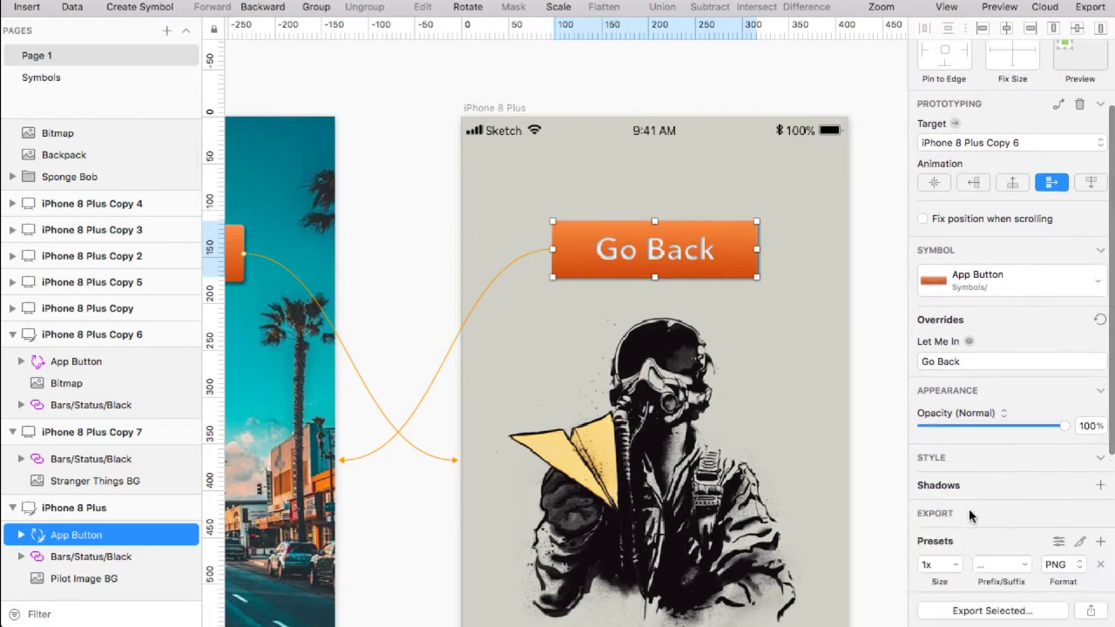
scroll(969, 512, "down", 3)
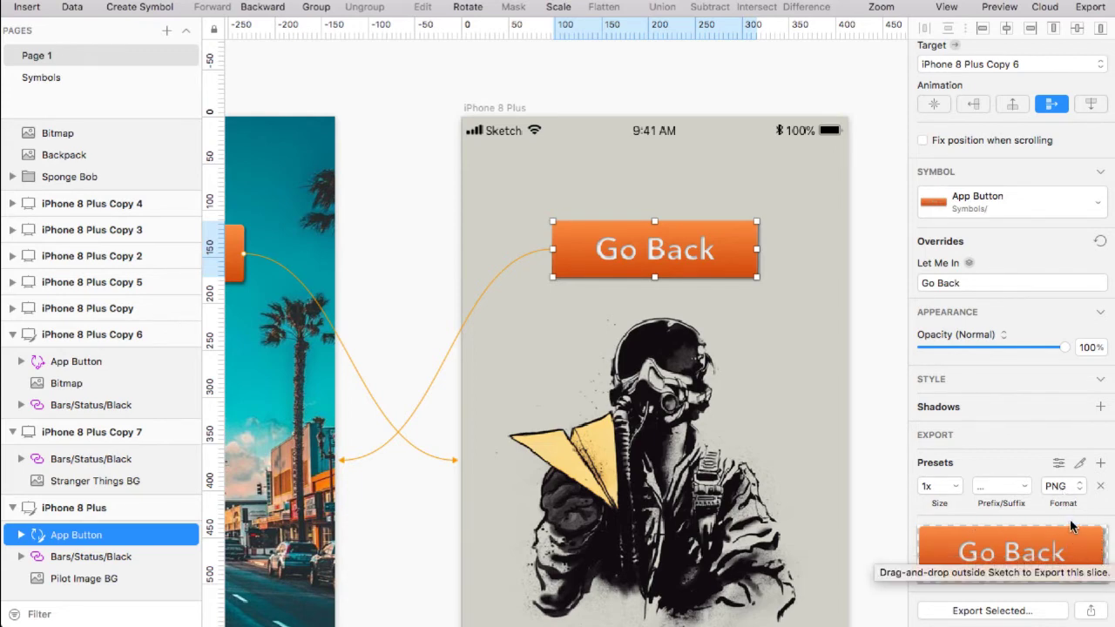
Try JPG as the Go Back button's export format, then restore PNG to keep its transparent background
left_click(1058, 486)
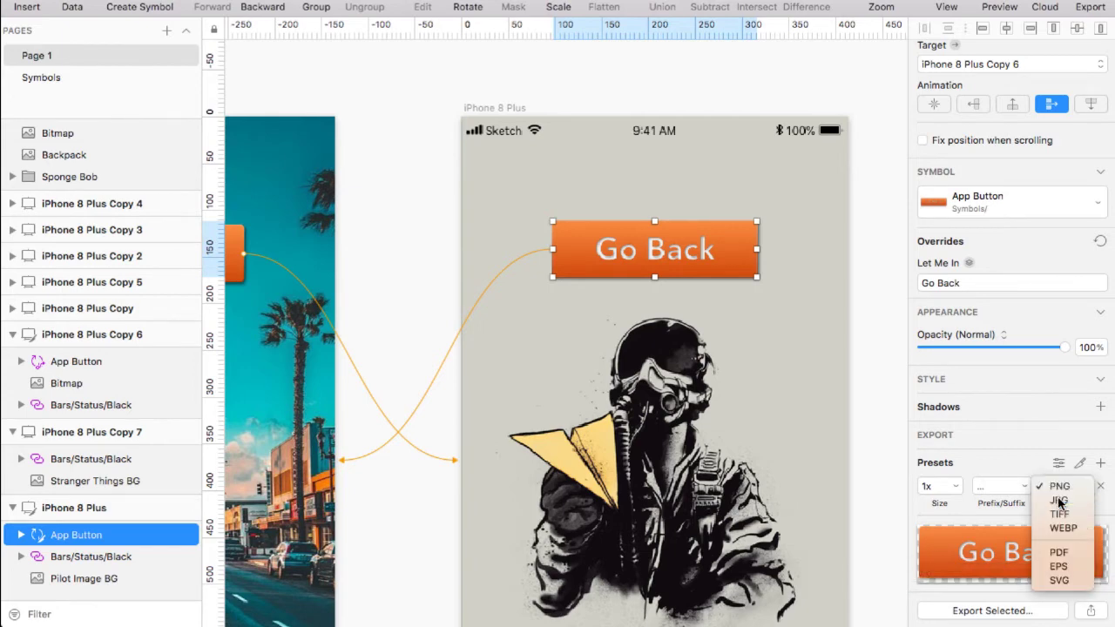
left_click(1059, 500)
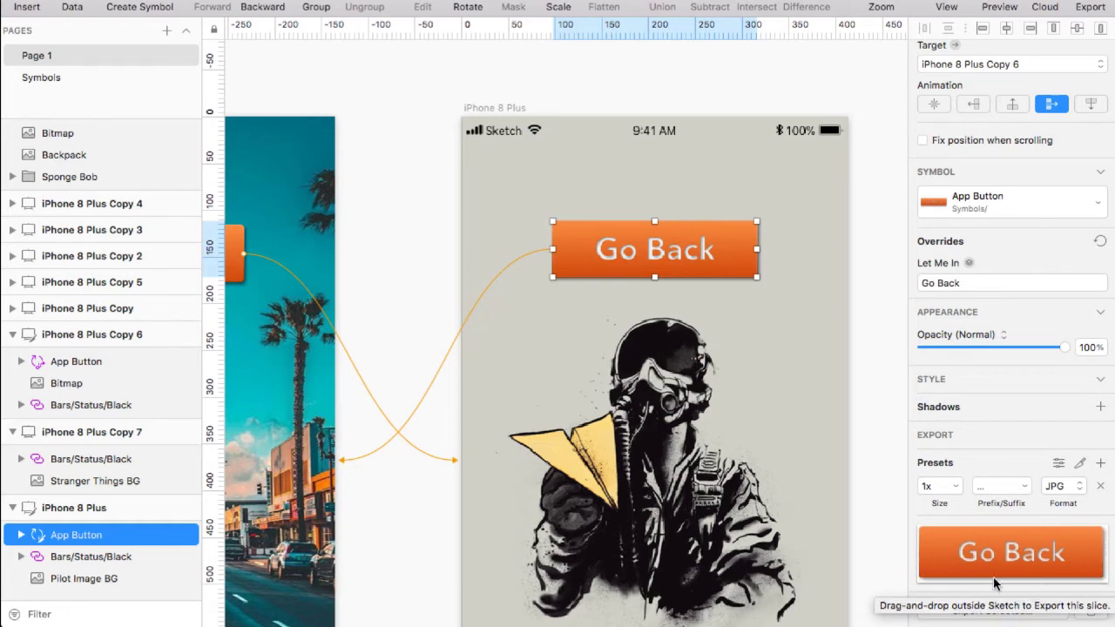
left_click(1078, 486)
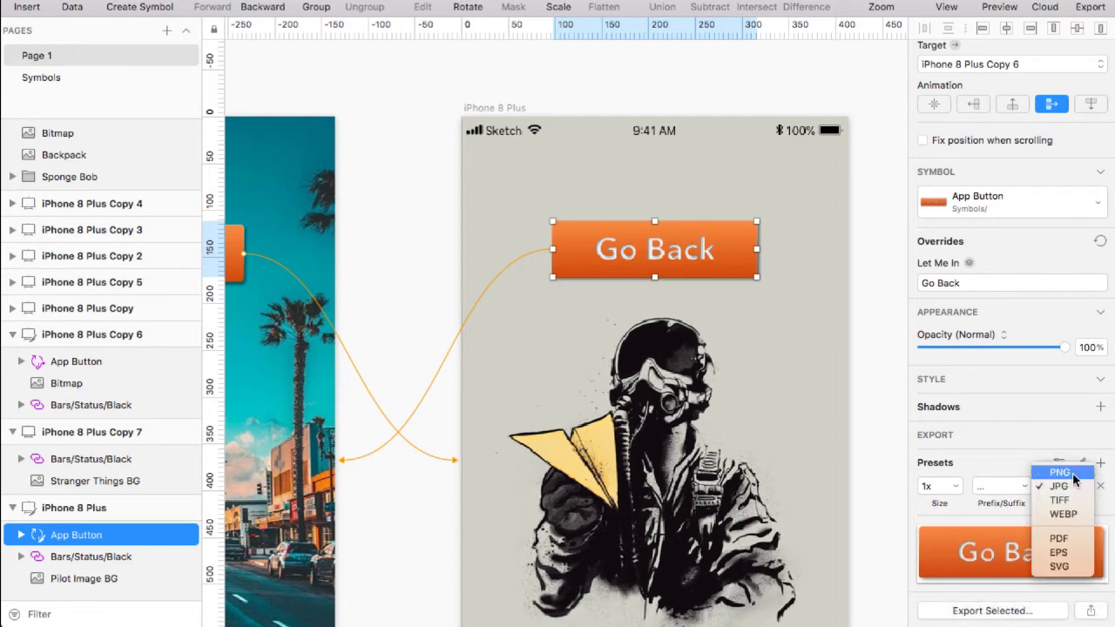
left_click(1073, 474)
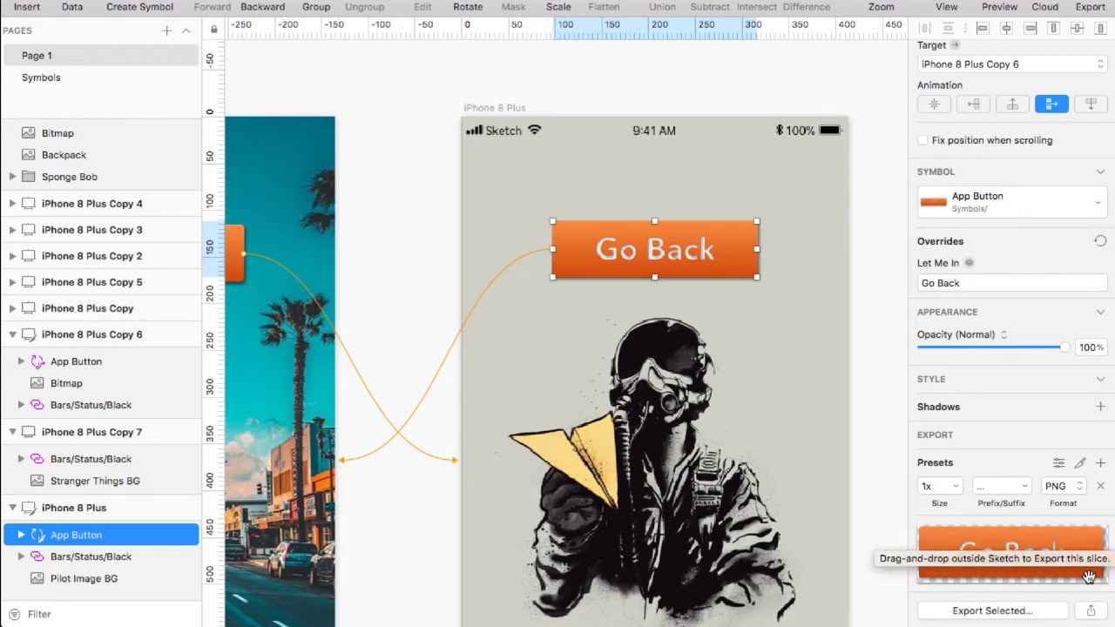
Export the Go Back button to the Desktop as "App Button - Go Back.png"
left_click(1016, 612)
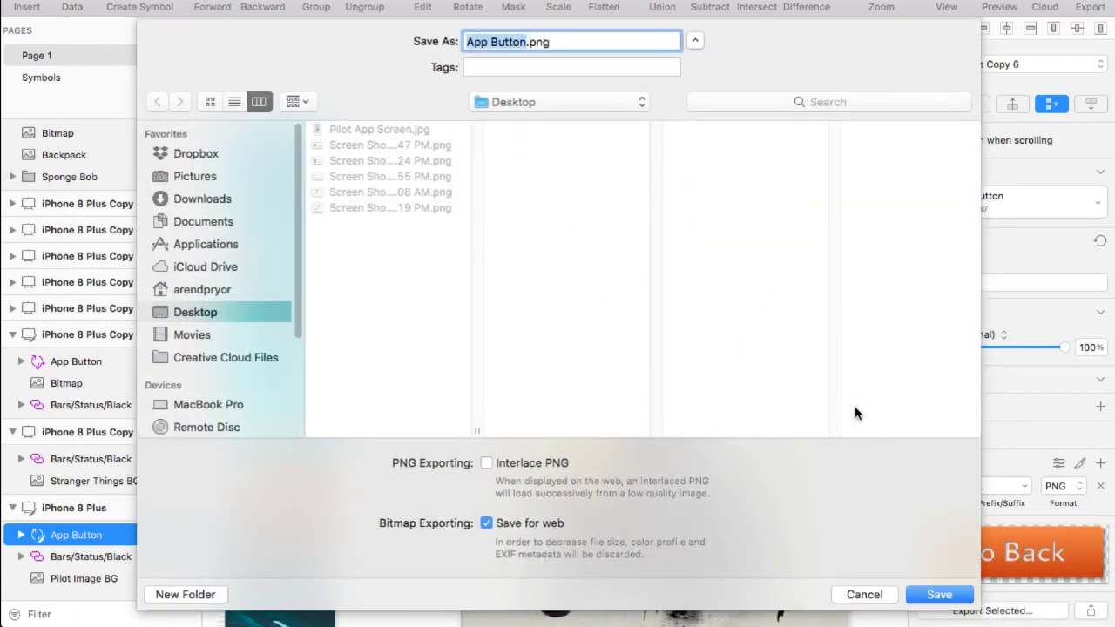
key("Right")
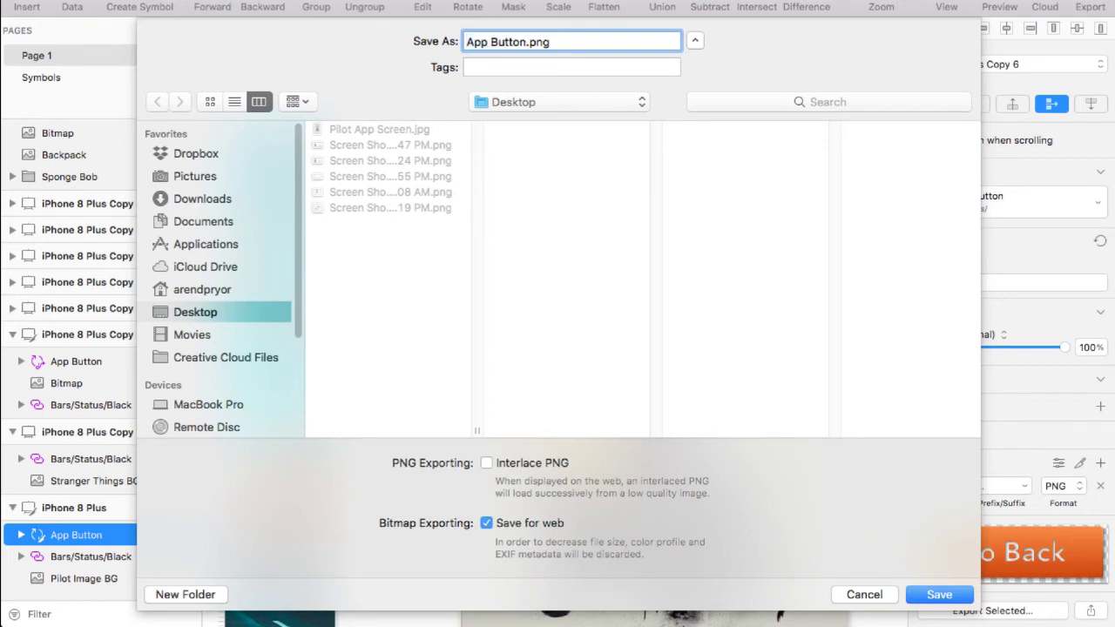
type("- Go Back")
left_click(932, 595)
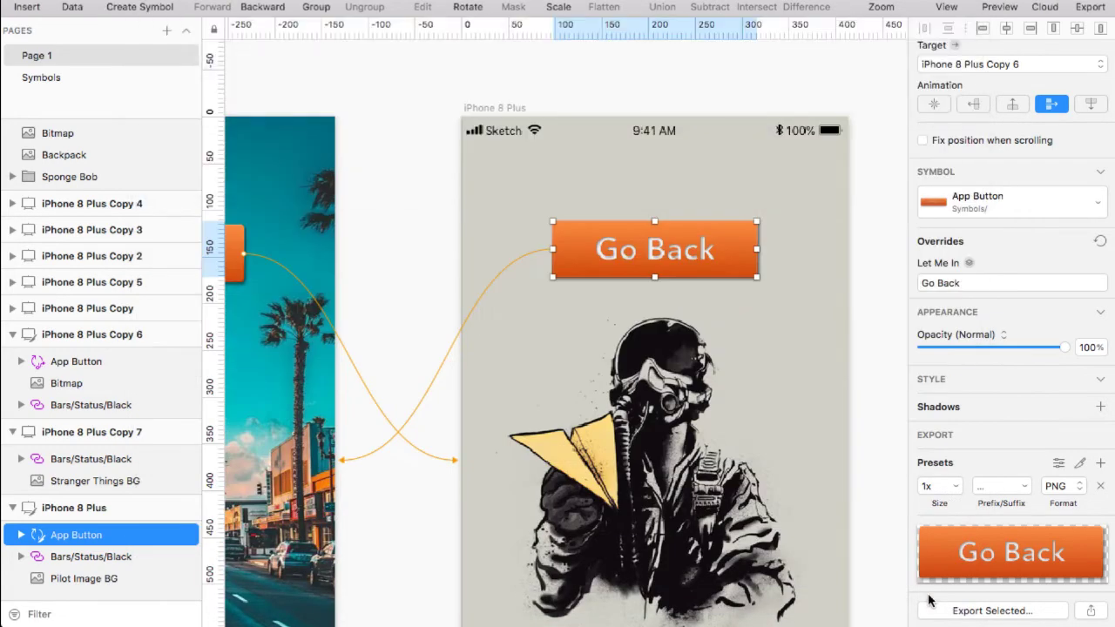
Open the exported "App Button - Go Back.png" from the desktop in Preview, inspect it and dismiss it
key("F11")
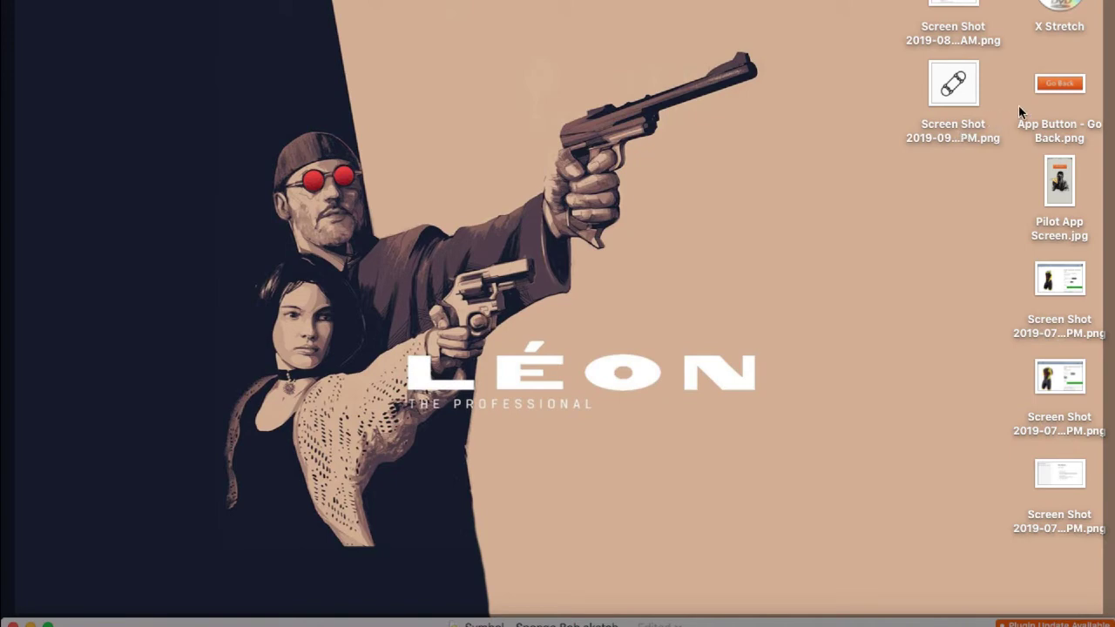
left_click(1056, 84)
key("F11")
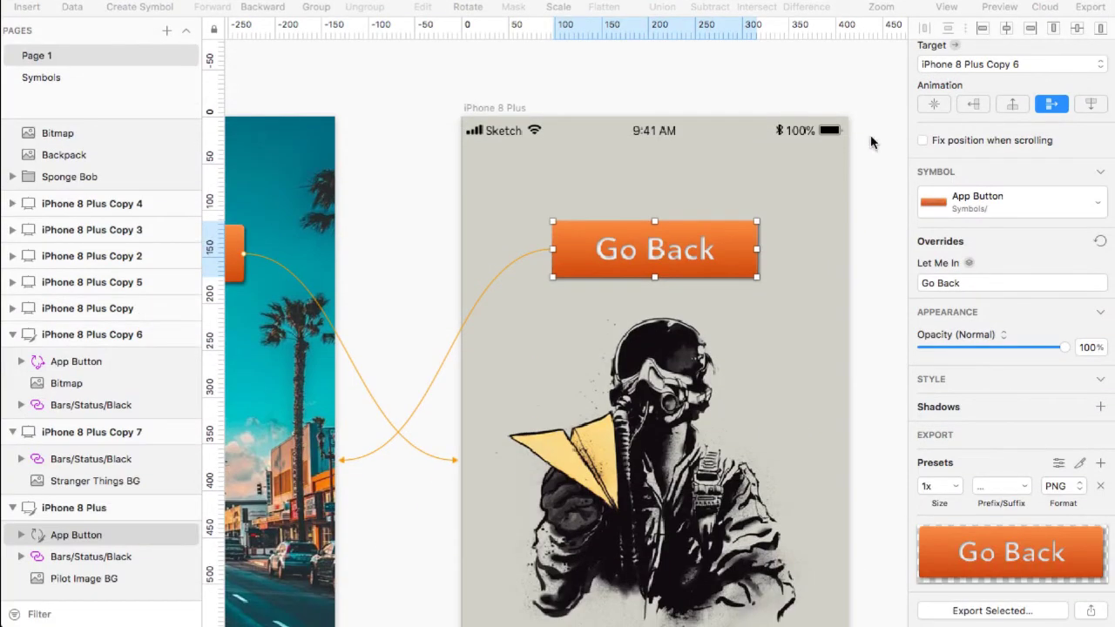
key("space")
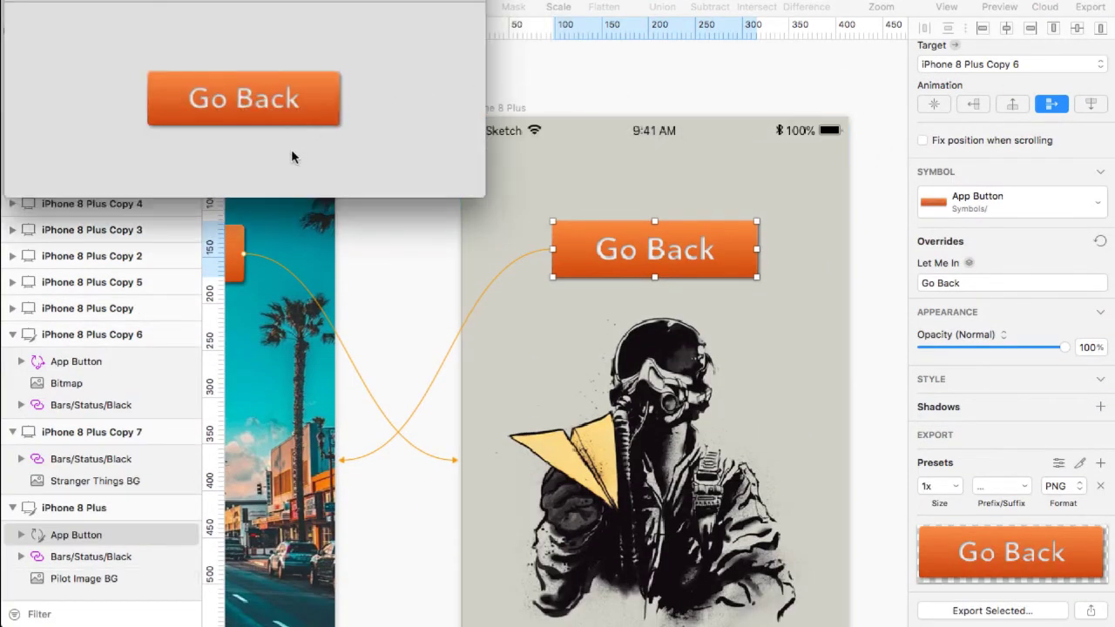
left_click_drag(363, 1, 511, 103)
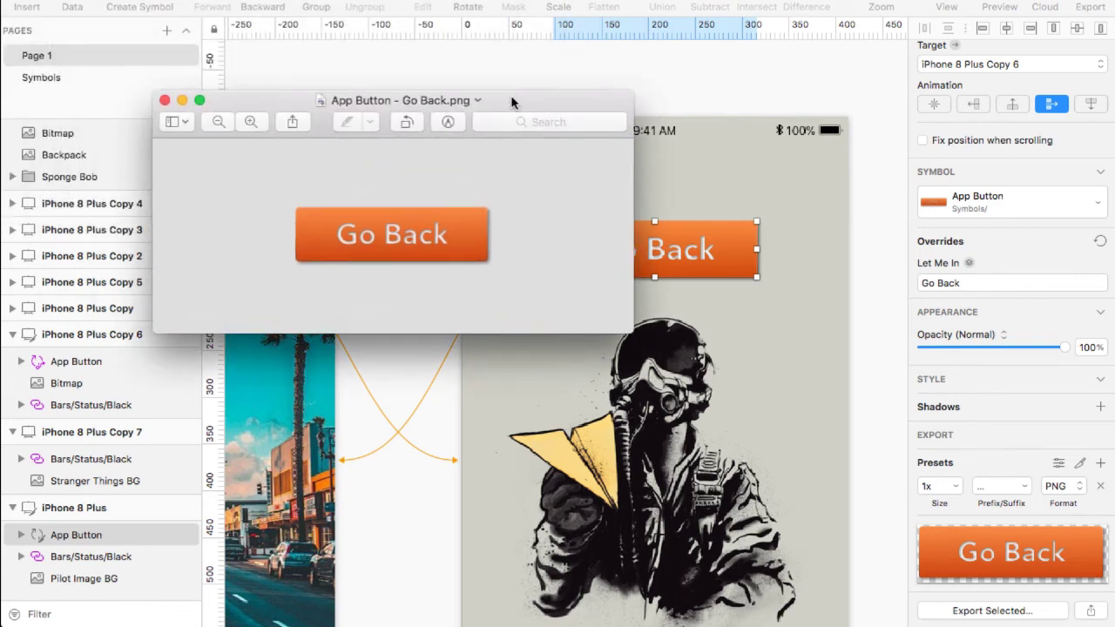
key("space")
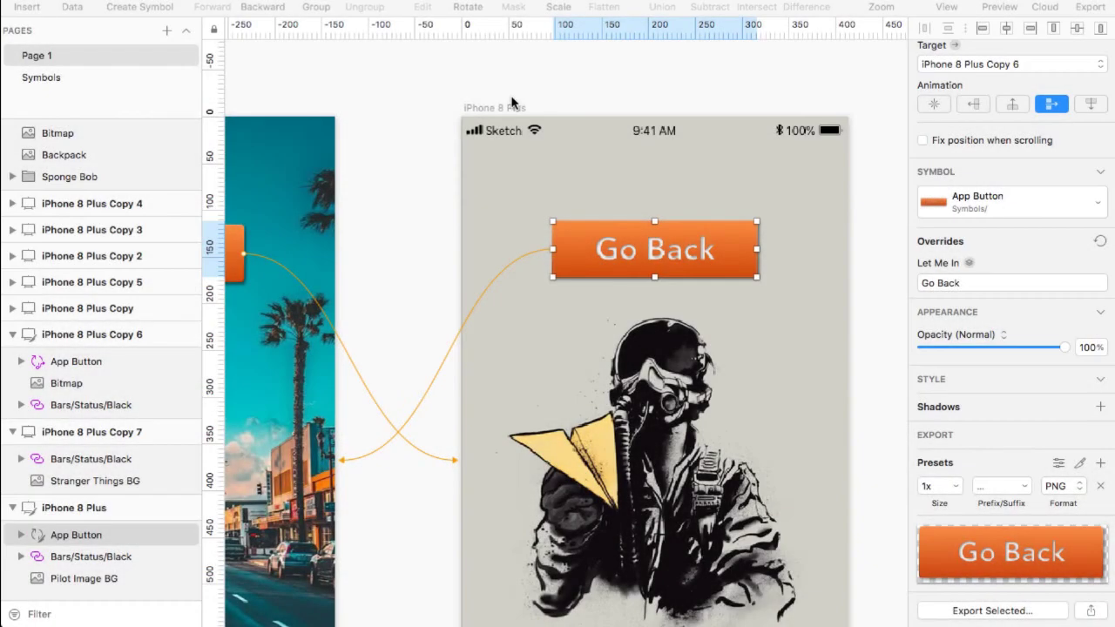
Open the exported "Pilot App Screen.jpg" from the desktop in Preview, inspect the full screen image and close it
key("F11")
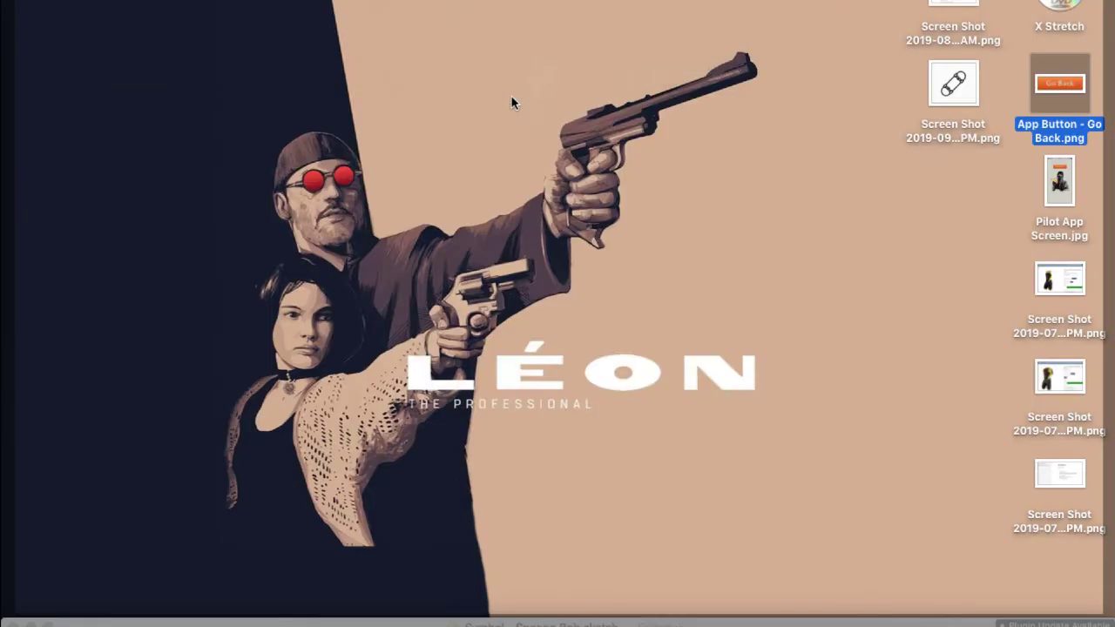
left_click(1049, 195)
key("F11")
key("space")
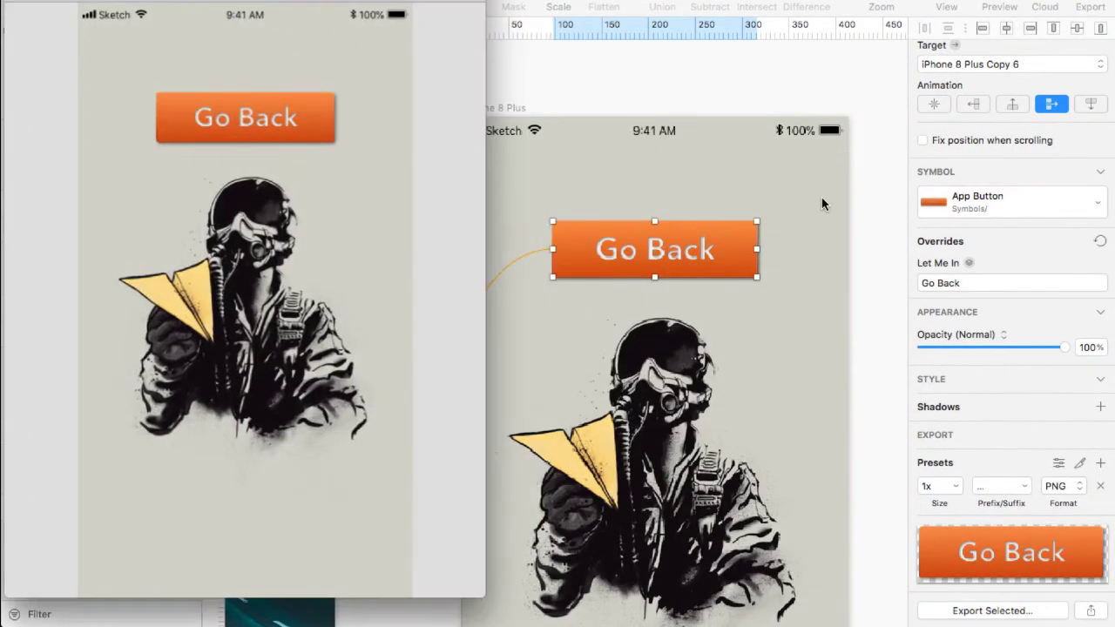
mouse_move(435, 7)
left_mouse_down()
mouse_move(490, 36)
mouse_move(538, 39)
left_mouse_up()
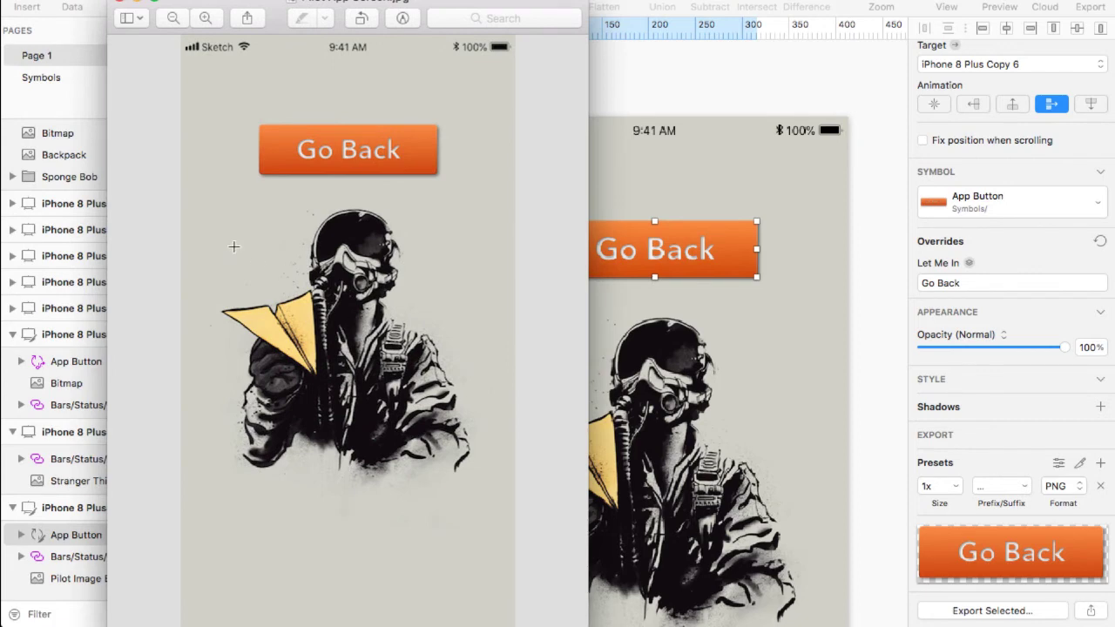
left_click(122, 4)
Reopen "App Button - Go Back.png" from the desktop to check the exported button again
key("F11")
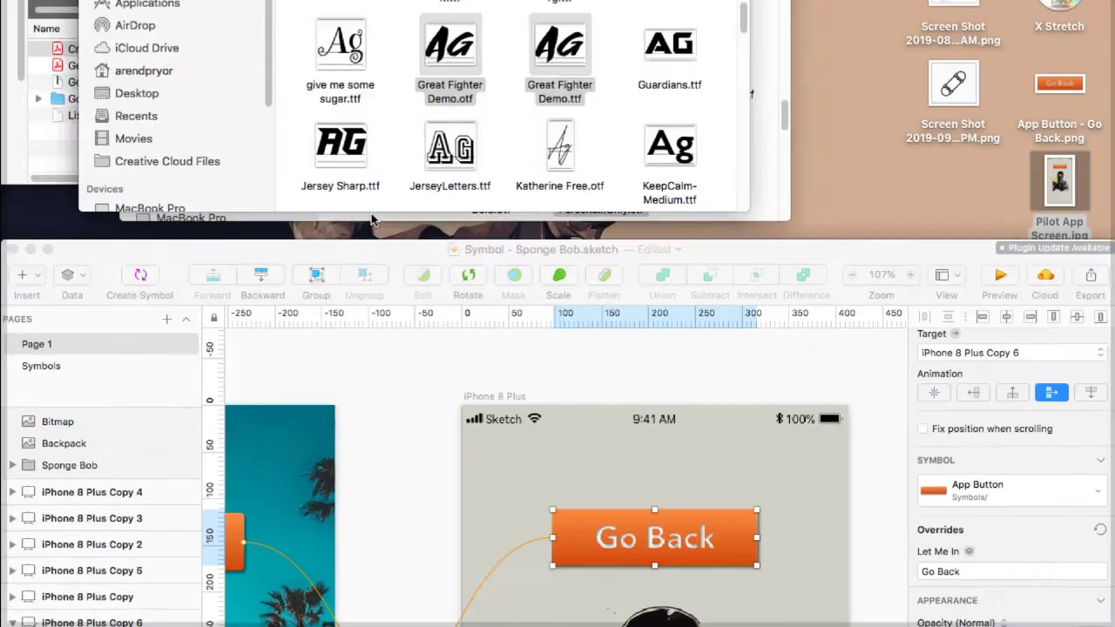
left_click(1052, 90)
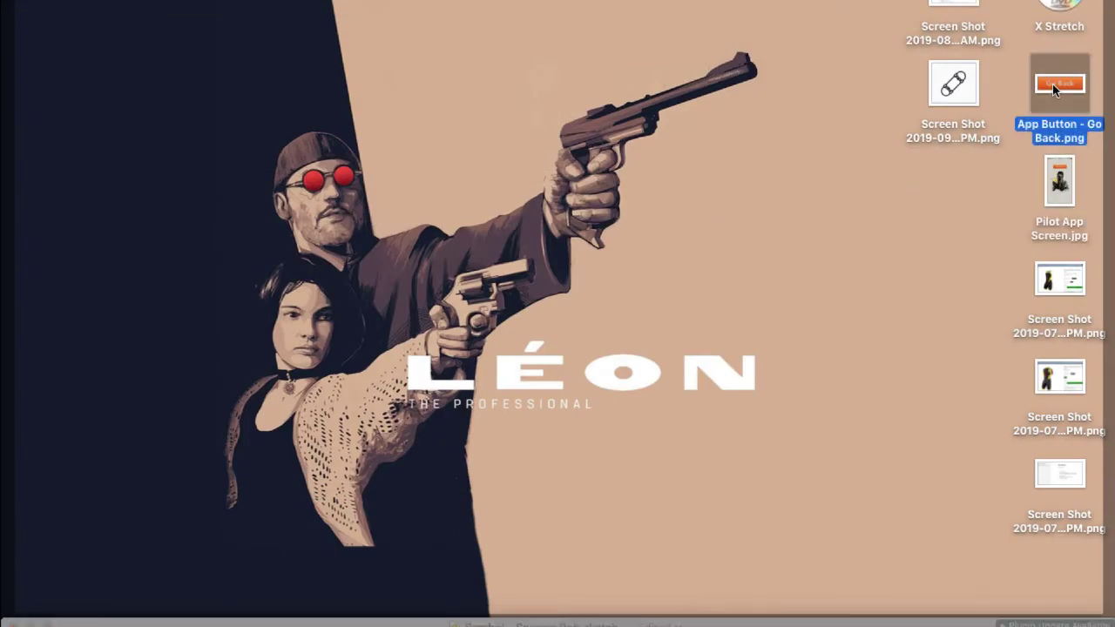
key("space")
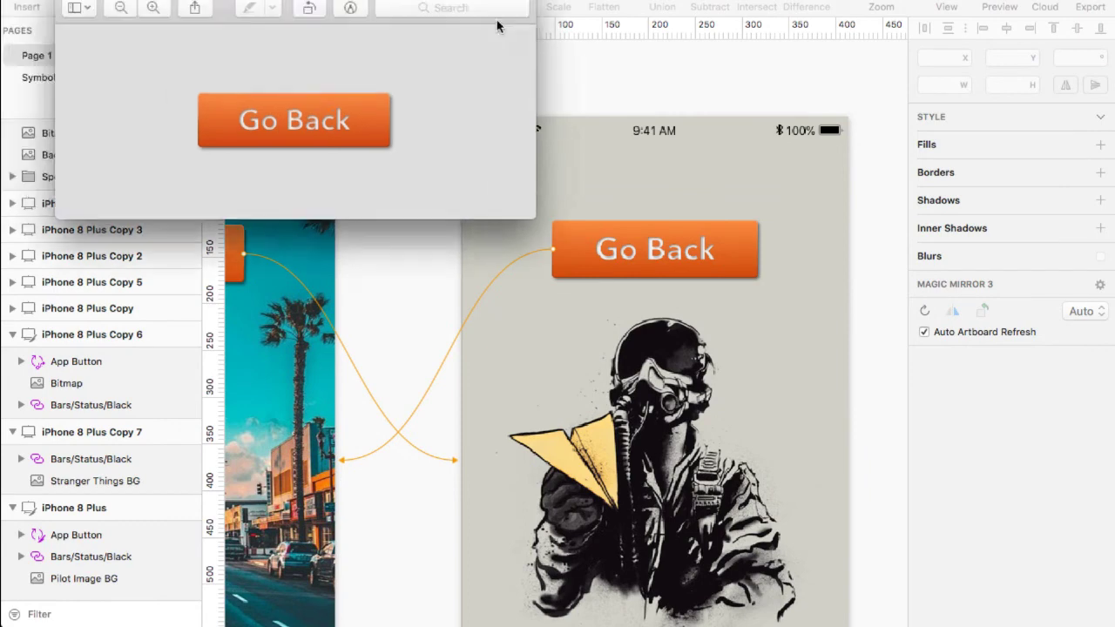